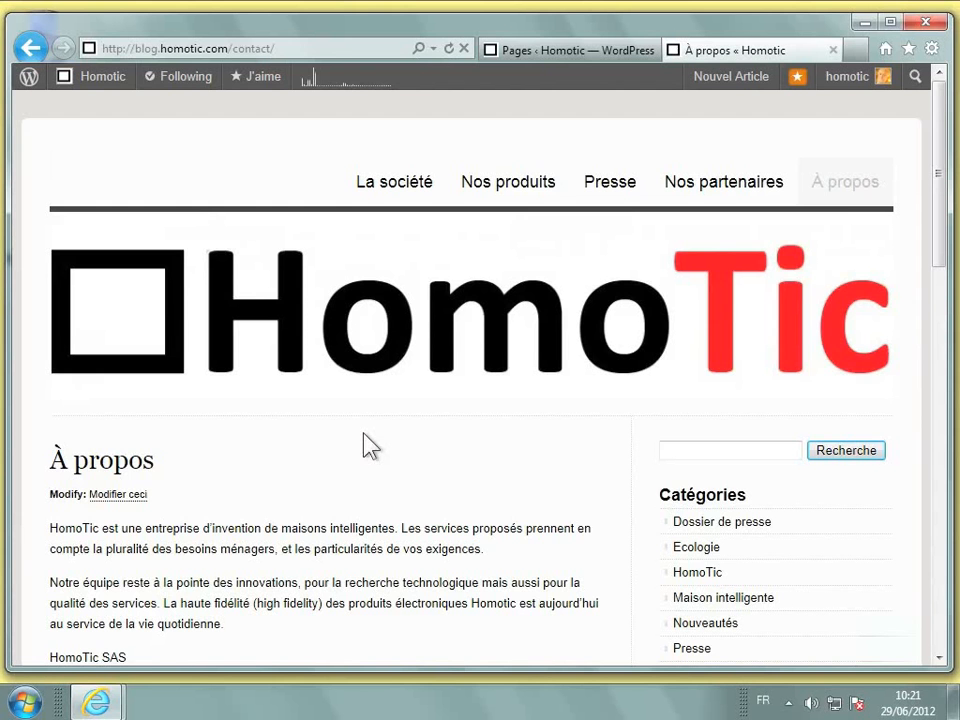
Step: Examine the published À propos page, including its introduction, address map and contact sections
{"action": "scroll", "coordinate": [366, 446], "scroll_direction": "down", "scroll_amount": 1}
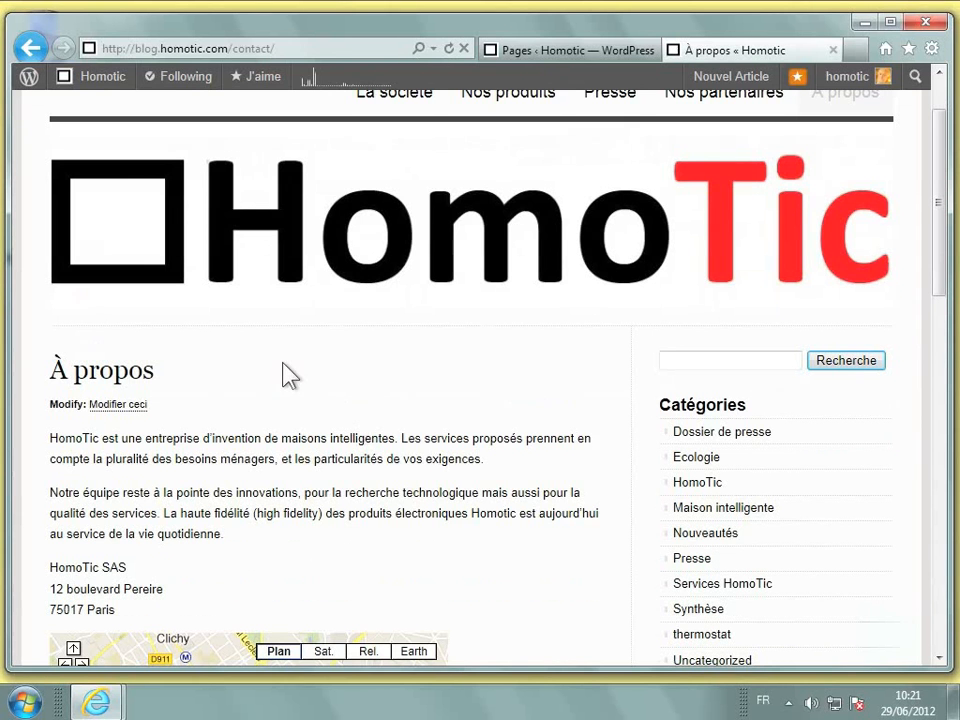
{"action": "scroll", "coordinate": [288, 375], "scroll_direction": "down", "scroll_amount": 2}
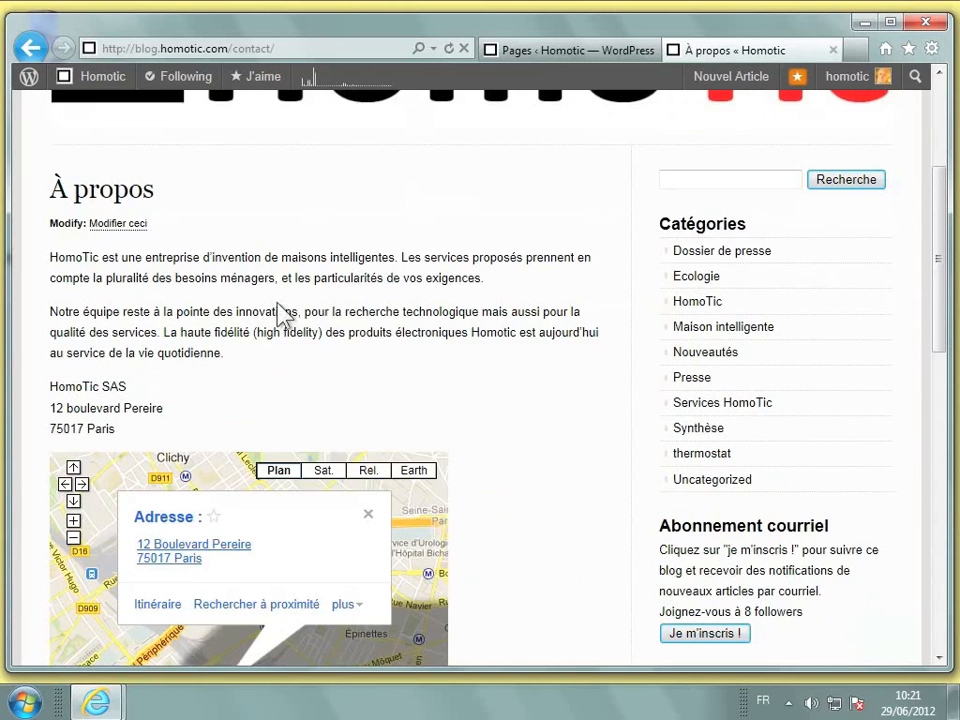
{"action": "scroll", "coordinate": [285, 410], "scroll_direction": "down", "scroll_amount": 2}
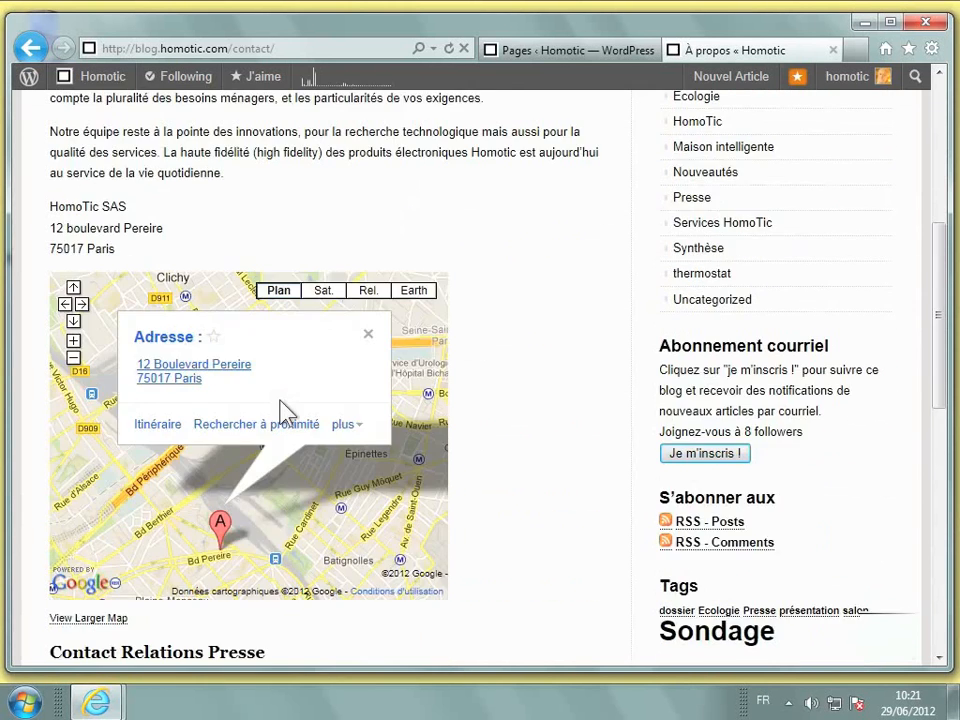
{"action": "scroll", "coordinate": [285, 410], "scroll_direction": "down", "scroll_amount": 3}
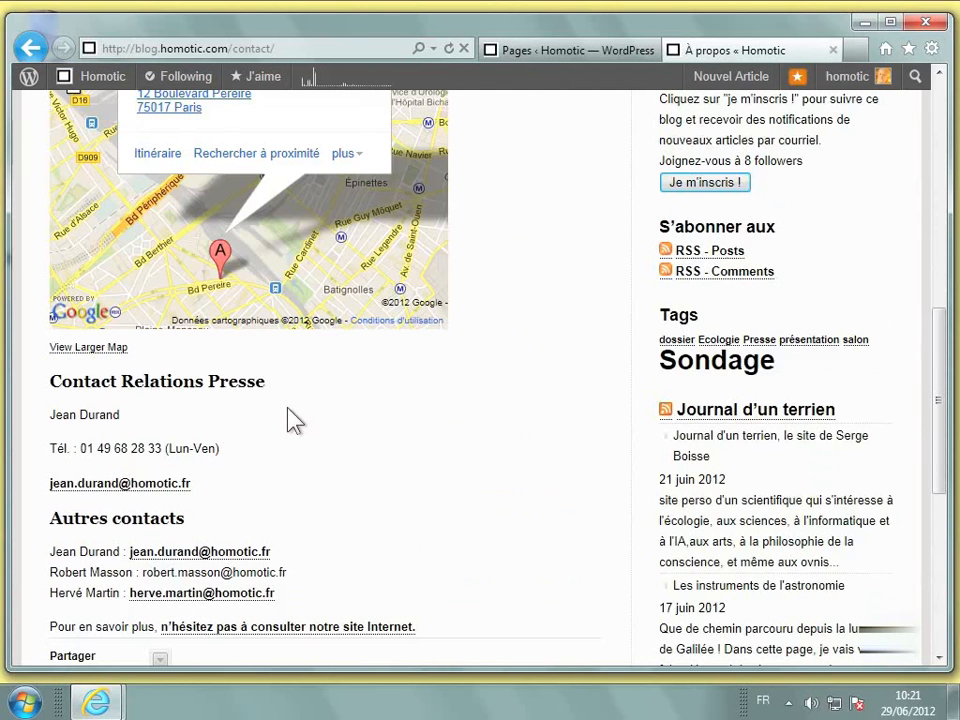
{"action": "scroll", "coordinate": [292, 420], "scroll_direction": "up", "scroll_amount": 5}
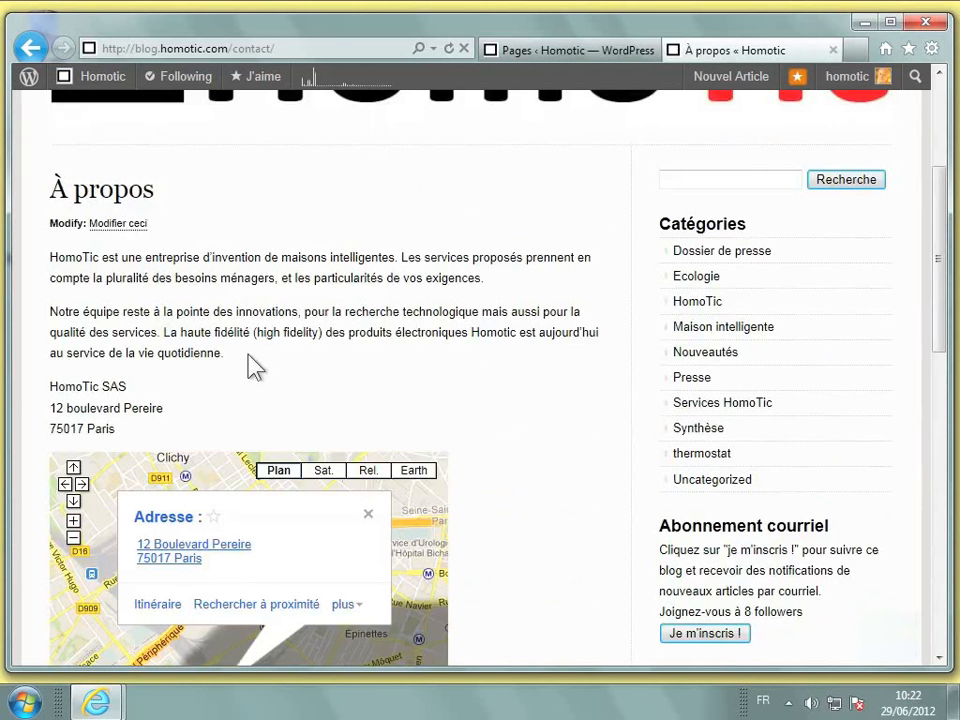
Step: Create a new page from a copy of the existing À propos page and look over the copied content
{"action": "left_click", "coordinate": [518, 58]}
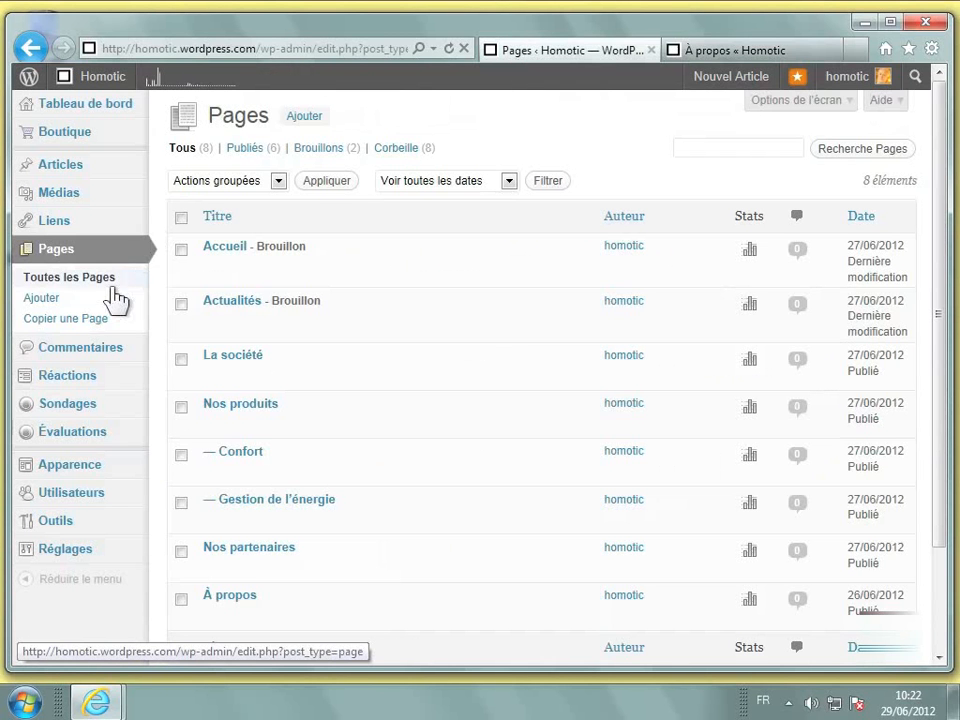
{"action": "left_click", "coordinate": [89, 320]}
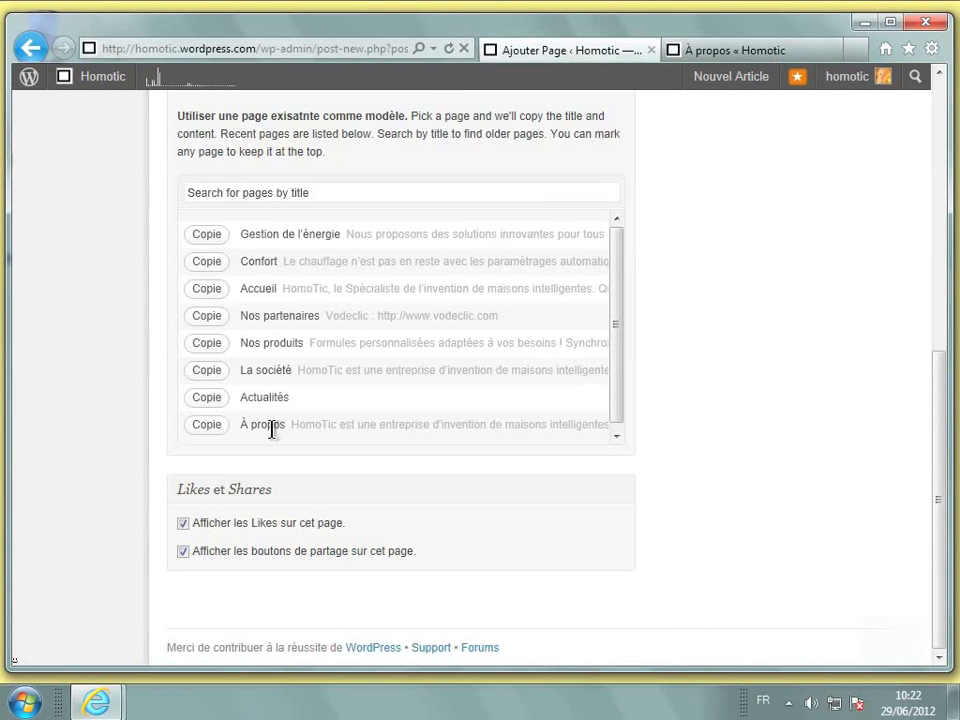
{"action": "left_click", "coordinate": [214, 433]}
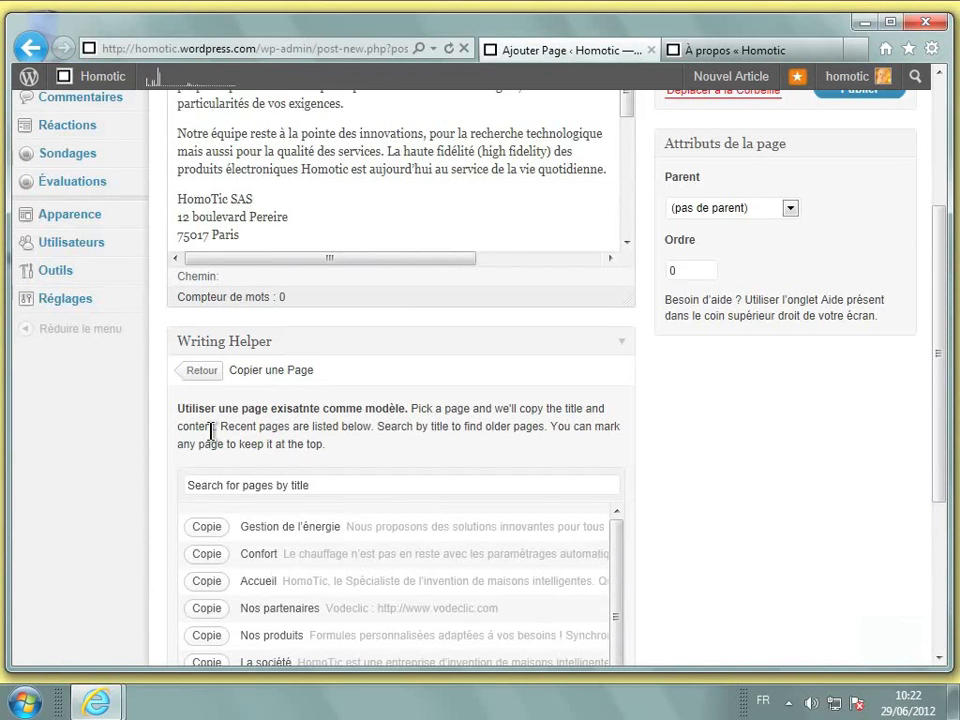
{"action": "scroll", "coordinate": [211, 432], "scroll_direction": "up", "scroll_amount": 3}
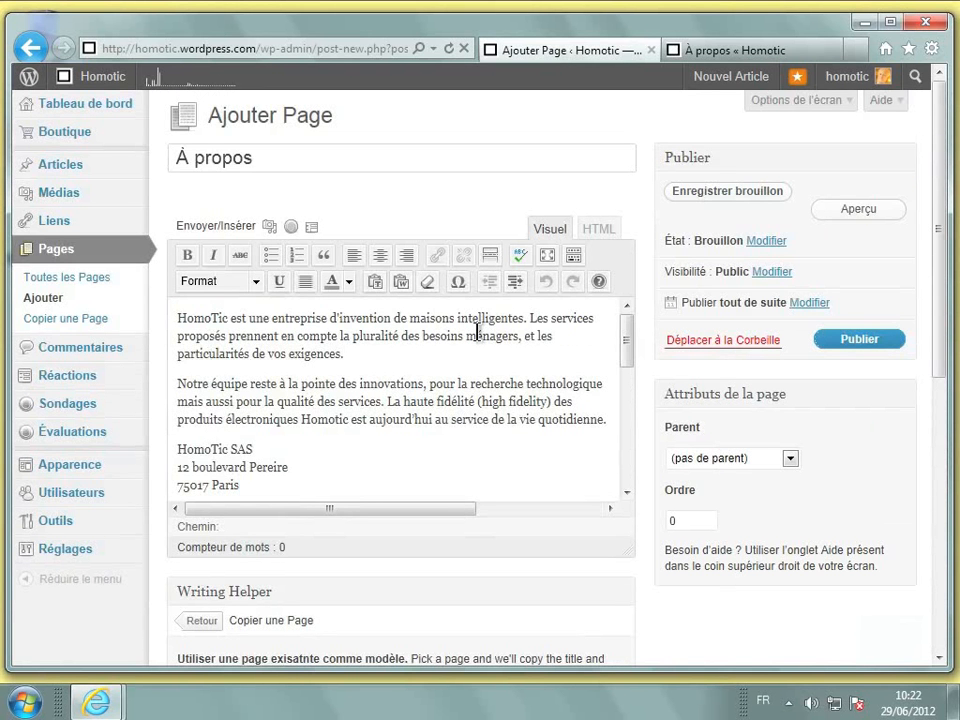
{"action": "left_click_drag", "start_coordinate": [628, 338], "coordinate": [628, 397]}
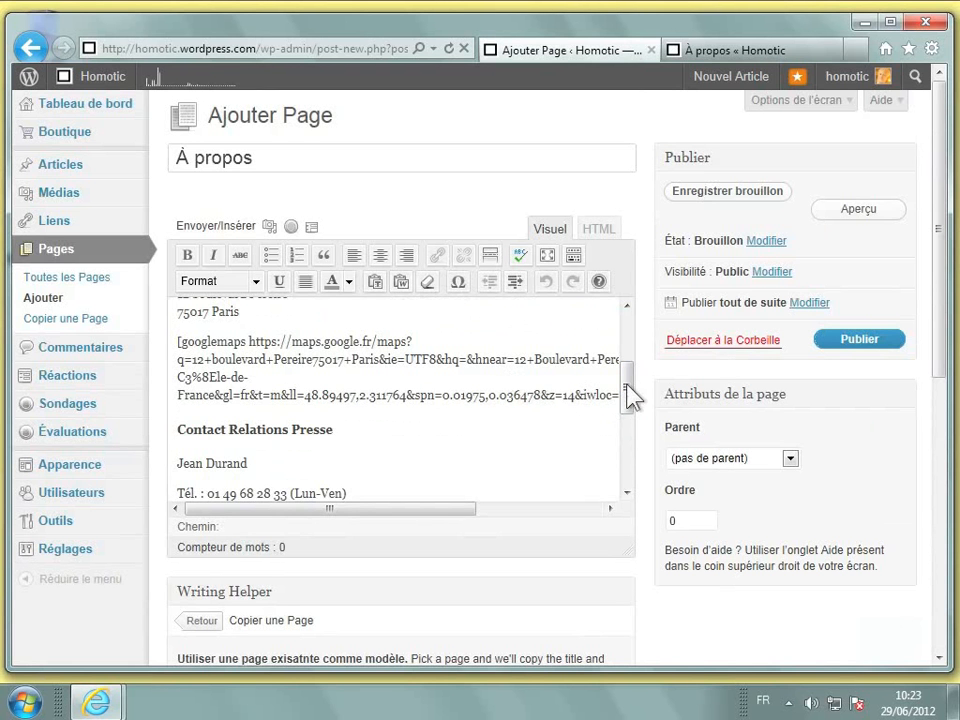
{"action": "left_click_drag", "start_coordinate": [628, 388], "coordinate": [634, 310]}
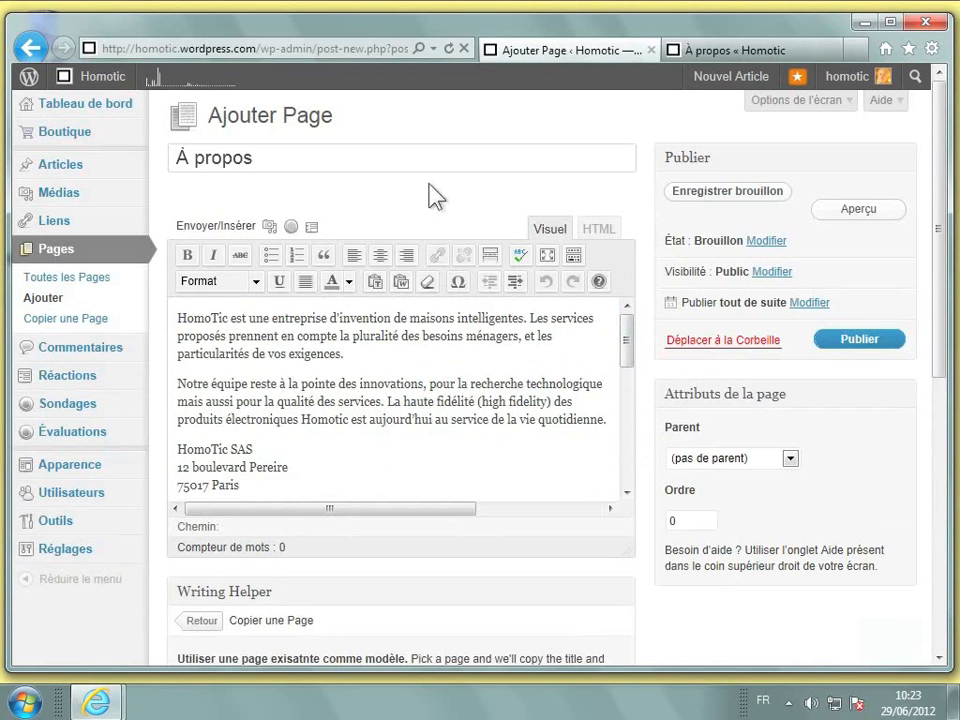
Step: Replace the title of the copied page with "Contact"
{"action": "left_click", "coordinate": [293, 157]}
{"action": "key", "text": "BackSpace"}
{"action": "key", "text": "BackSpace"}
{"action": "key", "text": "BackSpace"}
{"action": "key", "text": "BackSpace"}
{"action": "key", "text": "BackSpace"}
{"action": "key", "text": "BackSpace"}
{"action": "key", "text": "BackSpace"}
{"action": "key", "text": "BackSpace"}
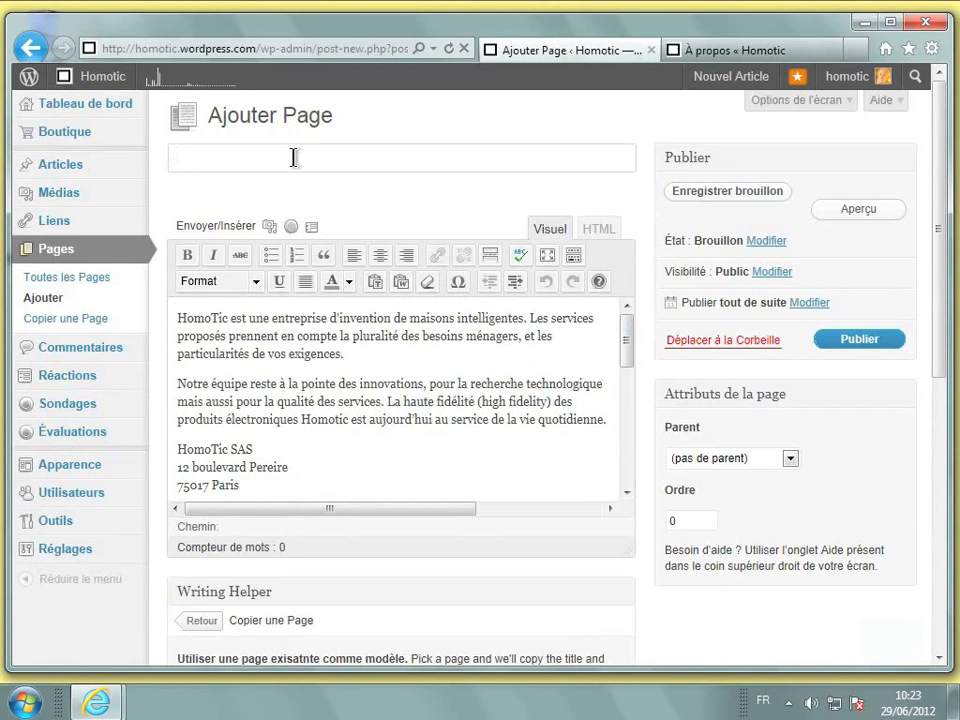
{"action": "type", "text": "COnta"}
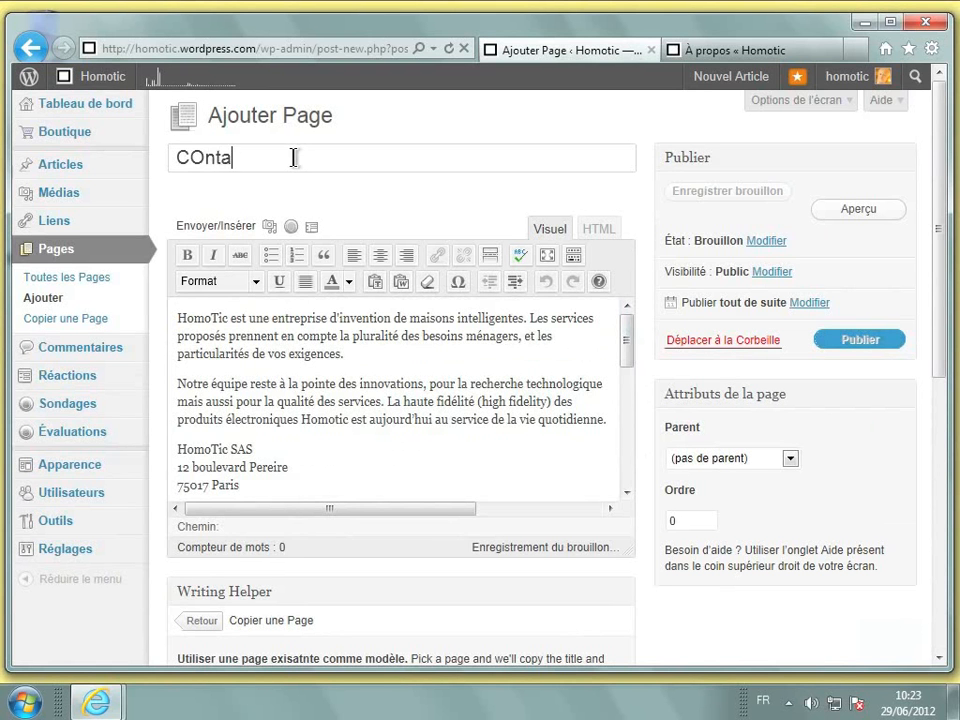
{"action": "key", "text": "BackSpace"}
{"action": "key", "text": "BackSpace"}
{"action": "key", "text": "BackSpace"}
{"action": "key", "text": "BackSpace"}
{"action": "type", "text": "ont"}
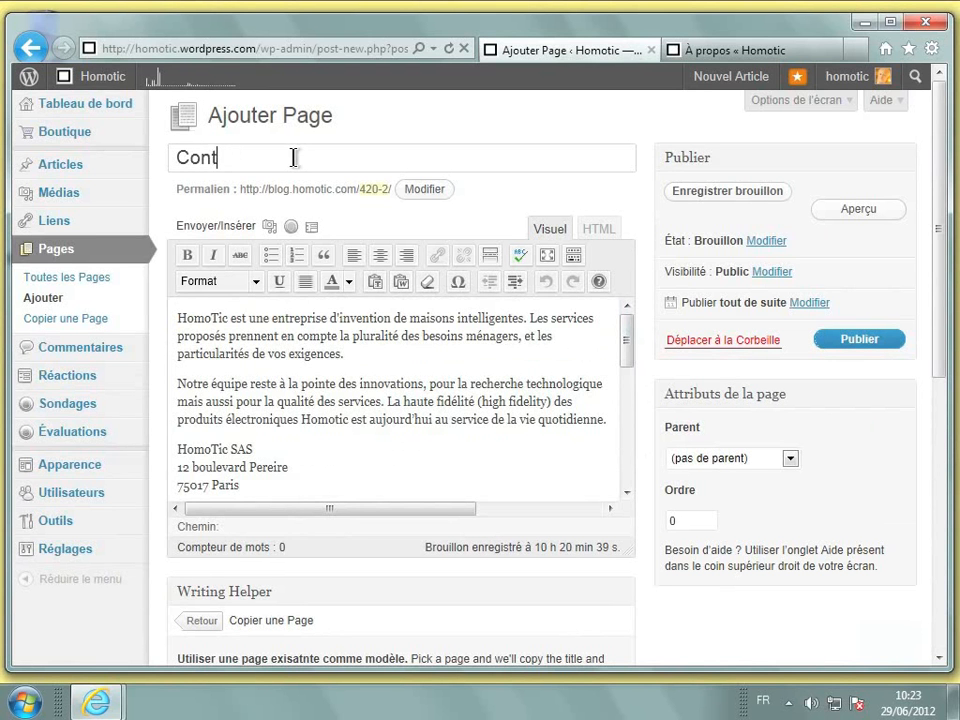
{"action": "type", "text": "act"}
{"action": "scroll", "coordinate": [300, 170], "scroll_direction": "down", "scroll_amount": 2}
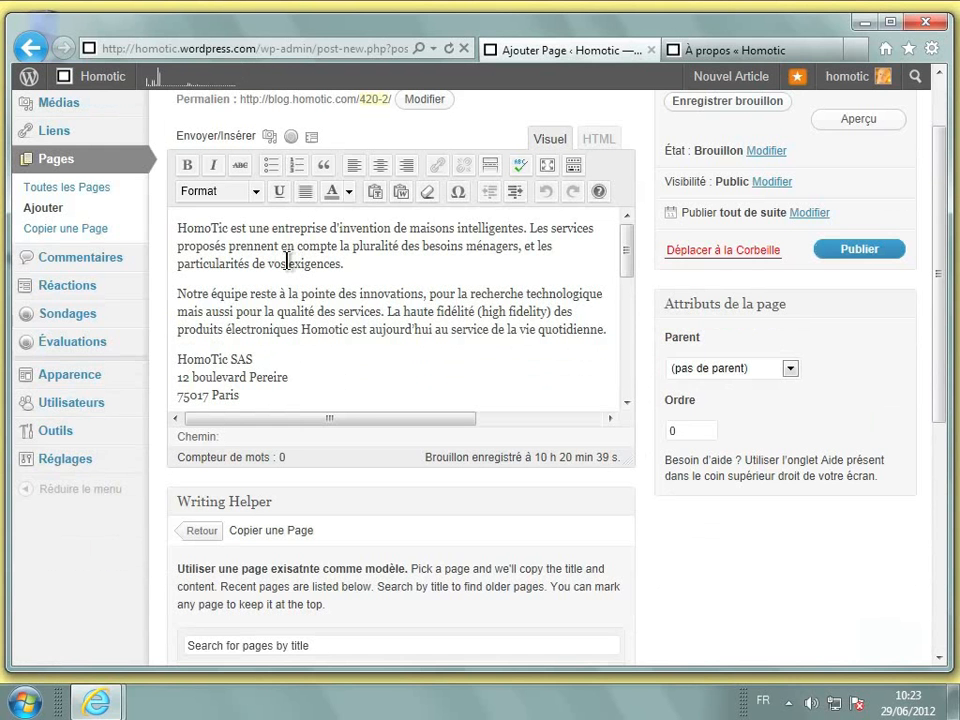
{"action": "left_click_drag", "start_coordinate": [177, 229], "coordinate": [607, 348]}
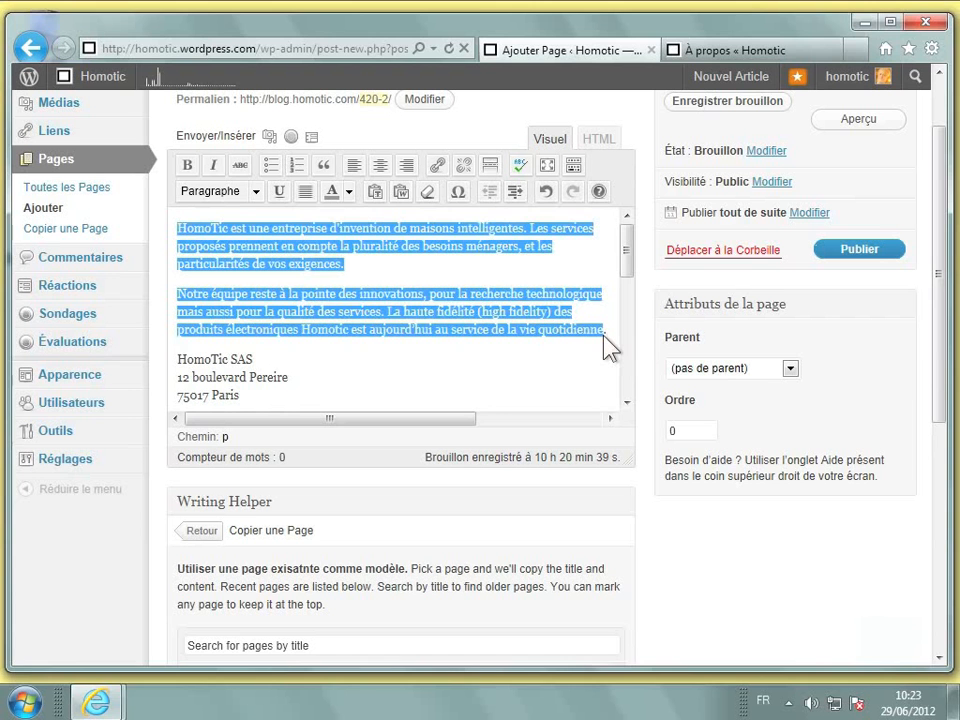
{"action": "key", "text": "ctrl+w"}
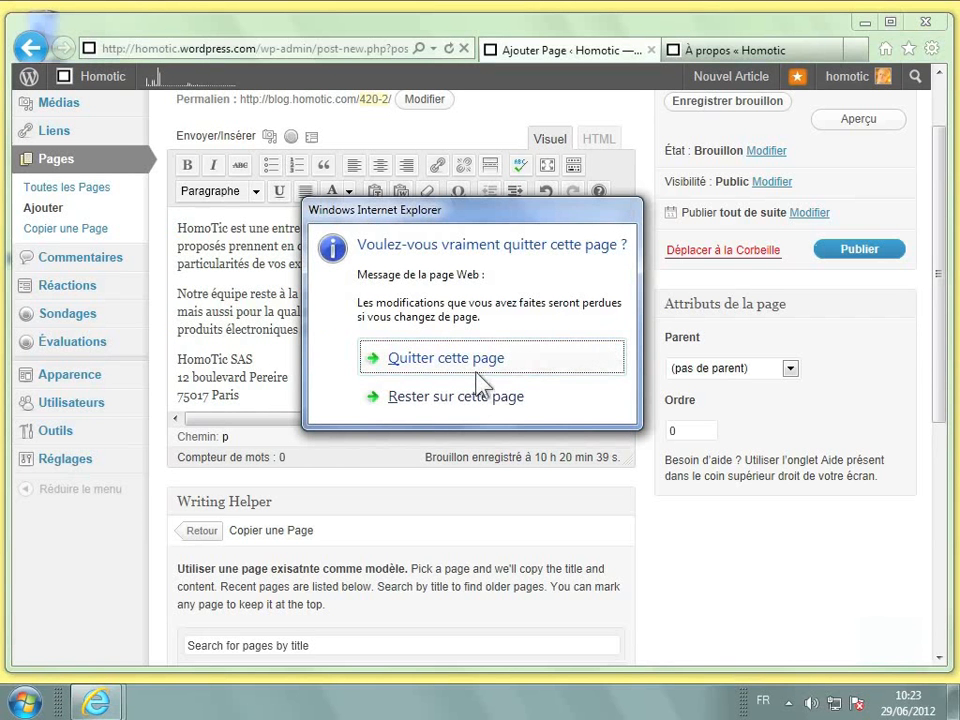
{"action": "left_click", "coordinate": [469, 396]}
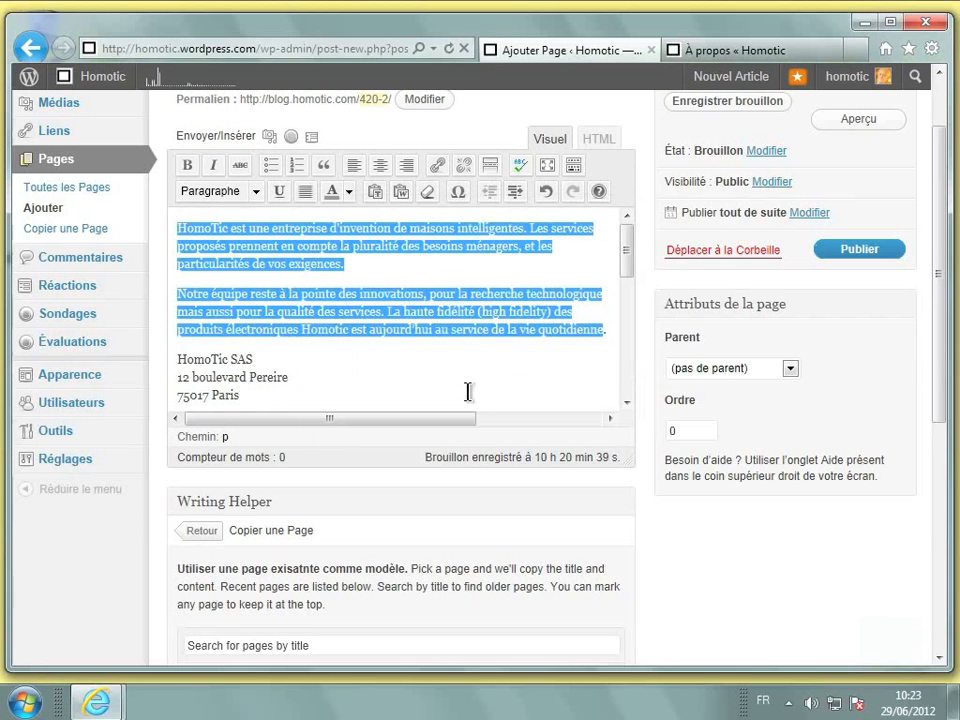
Step: Delete the two introductory paragraphs above the HomoTic SAS address, including the blank line they leave
{"action": "left_click", "coordinate": [606, 331]}
{"action": "left_click_drag", "start_coordinate": [606, 331], "coordinate": [165, 224]}
{"action": "key", "text": "Delete"}
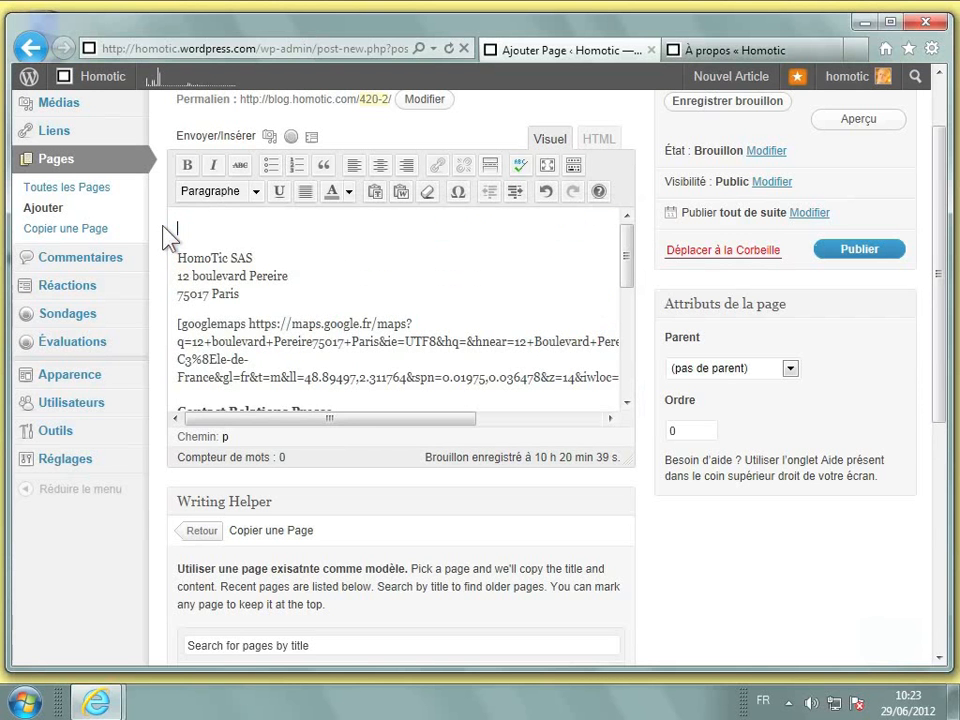
{"action": "key", "text": "Delete"}
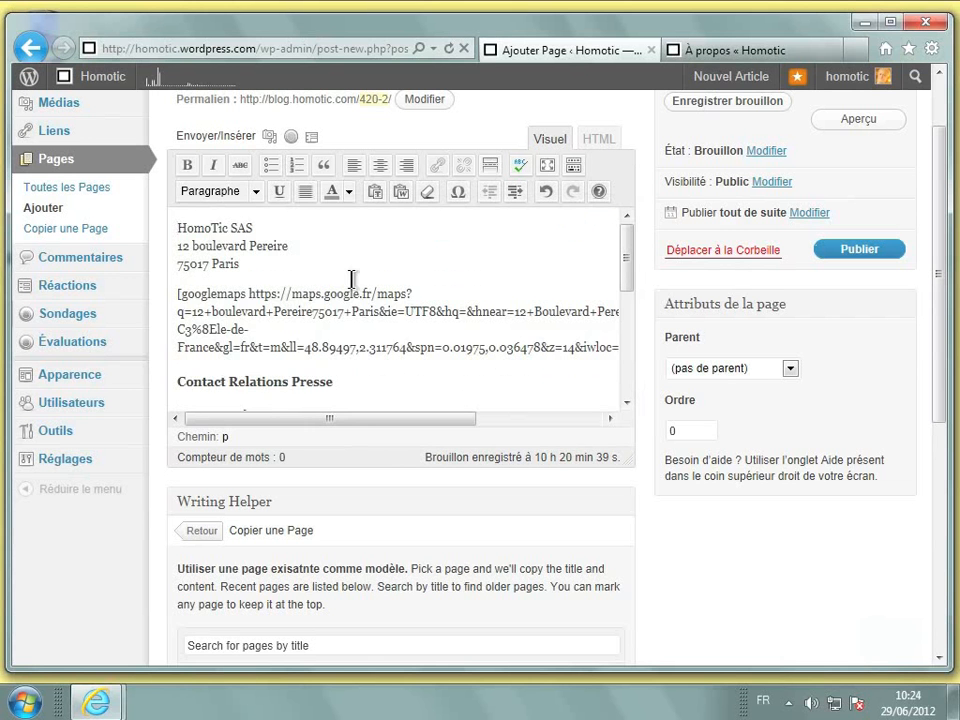
Step: Change the heading "Contact Relations Presse" to "Contact Communication"
{"action": "scroll", "coordinate": [351, 278], "scroll_direction": "down", "scroll_amount": 1}
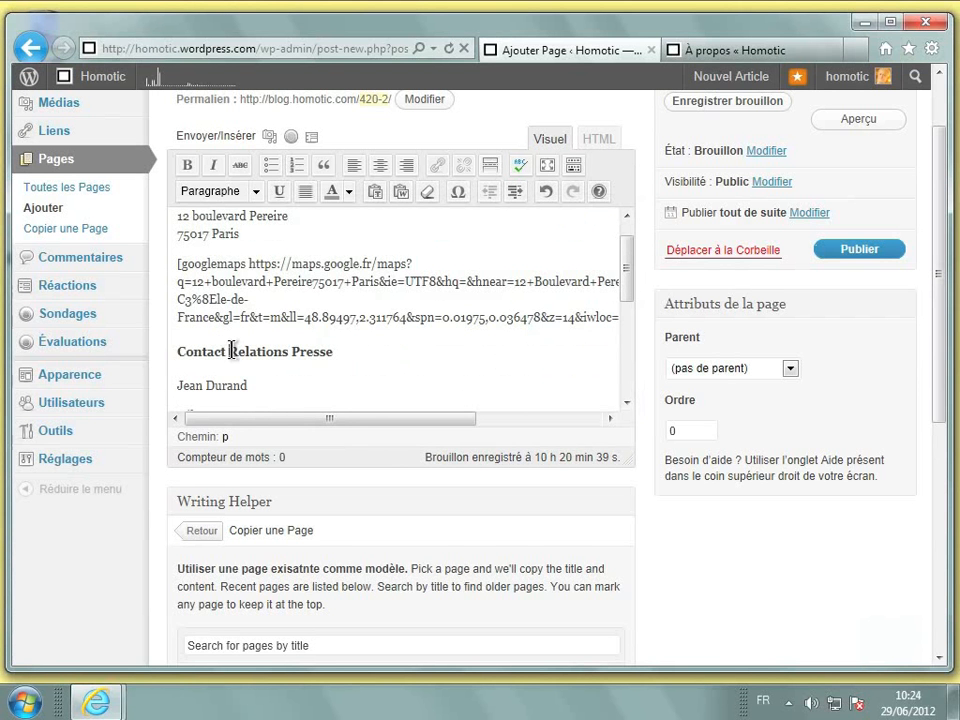
{"action": "left_click_drag", "start_coordinate": [231, 350], "coordinate": [330, 362]}
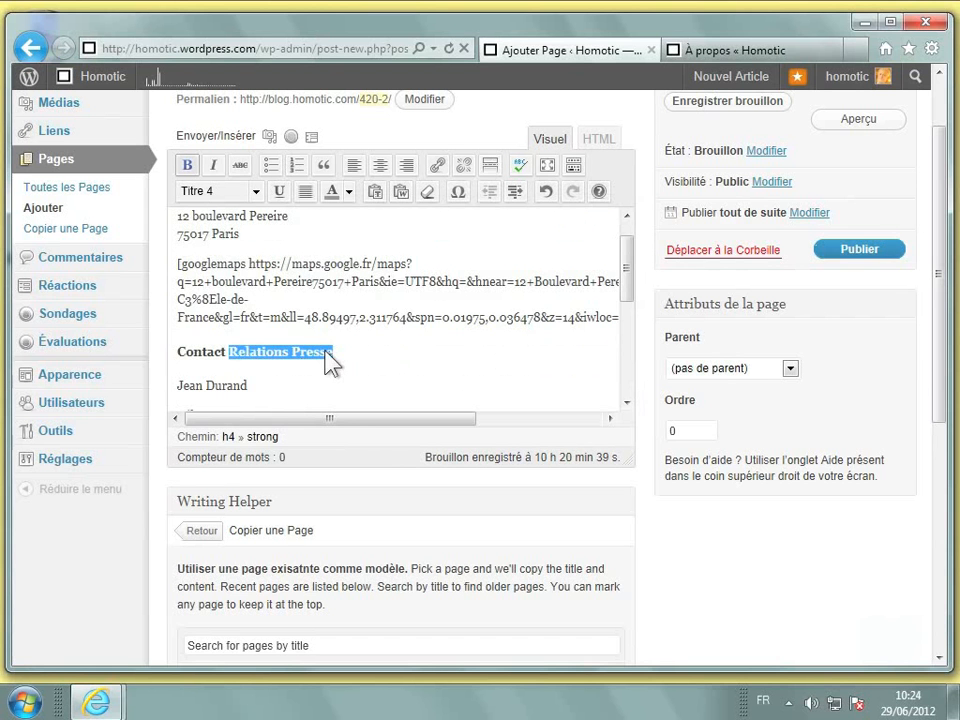
{"action": "key", "text": "Delete"}
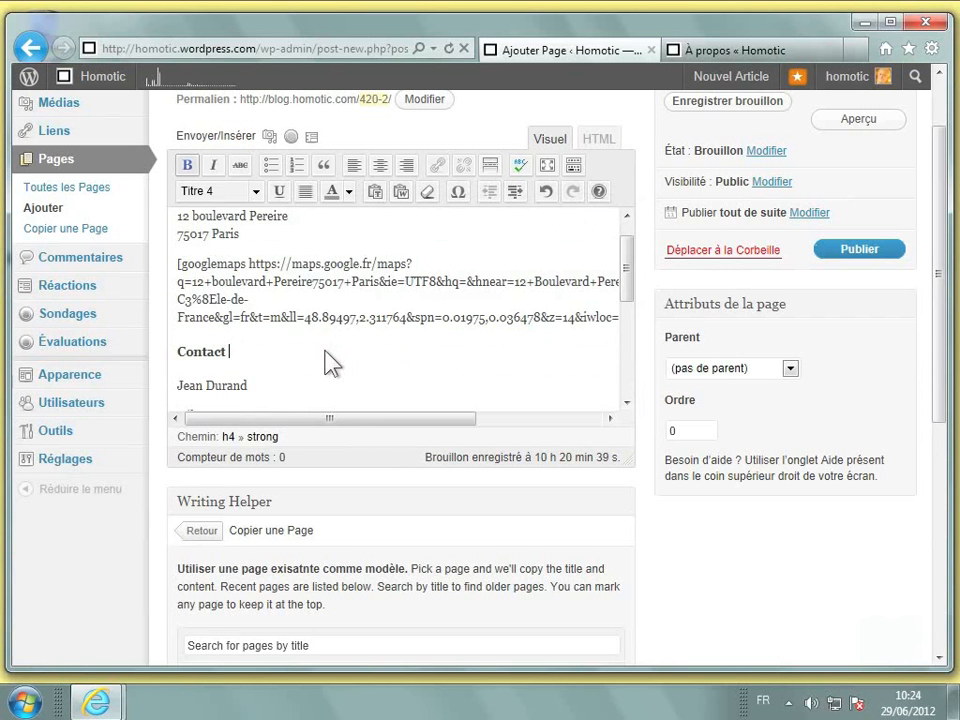
{"action": "type", "text": "Communicatio"}
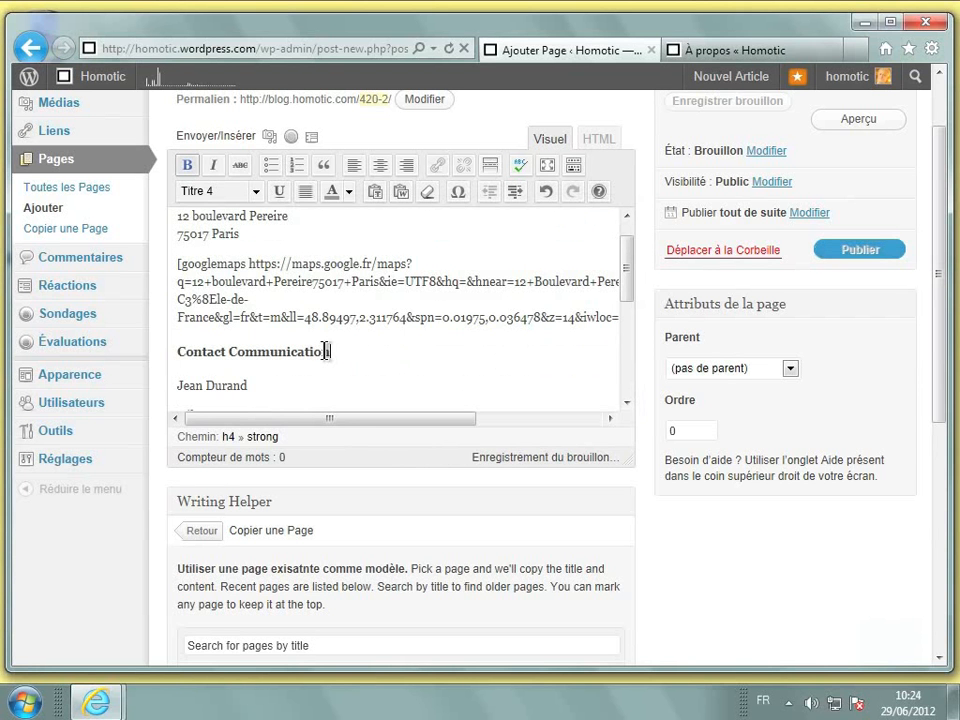
{"action": "type", "text": "n"}
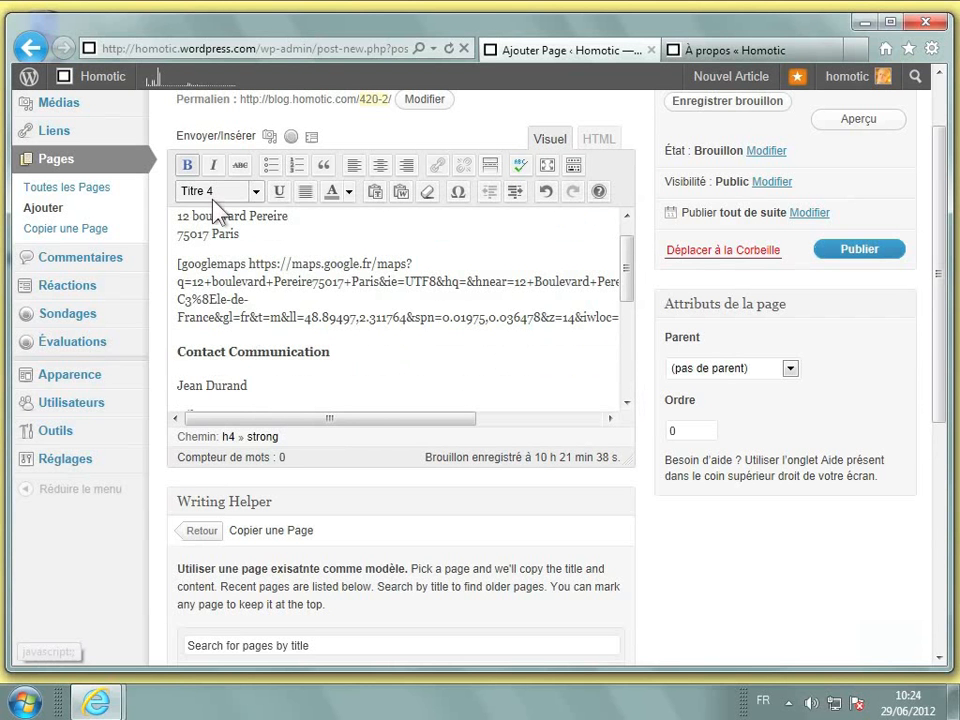
Step: Review the remaining contact details in the page content and publish the Contact page
{"action": "scroll", "coordinate": [344, 330], "scroll_direction": "down", "scroll_amount": 2}
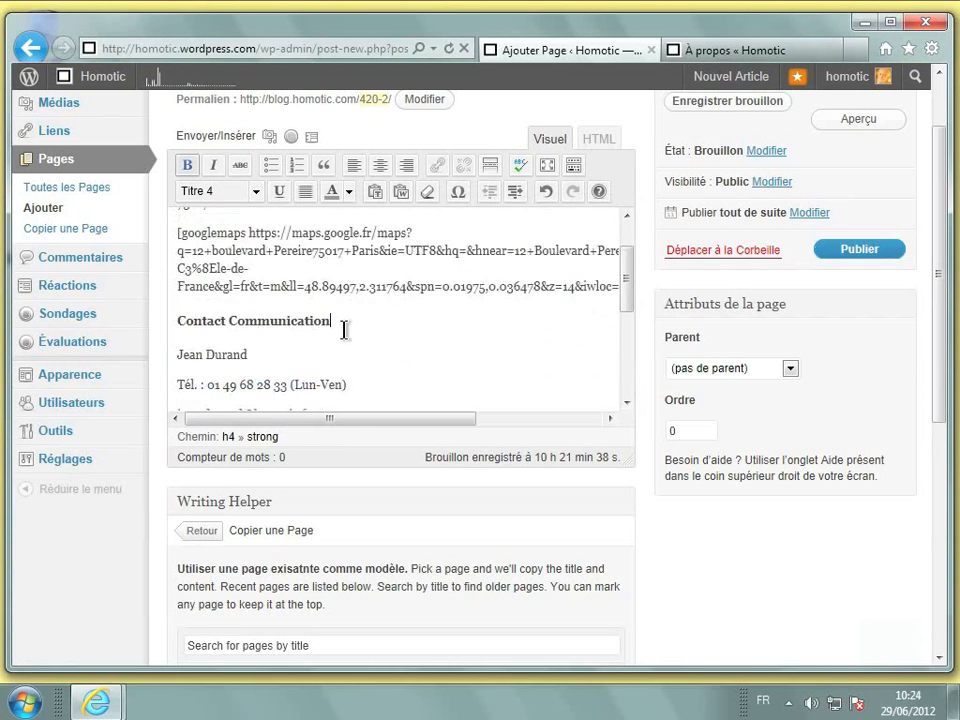
{"action": "scroll", "coordinate": [344, 330], "scroll_direction": "down", "scroll_amount": 1}
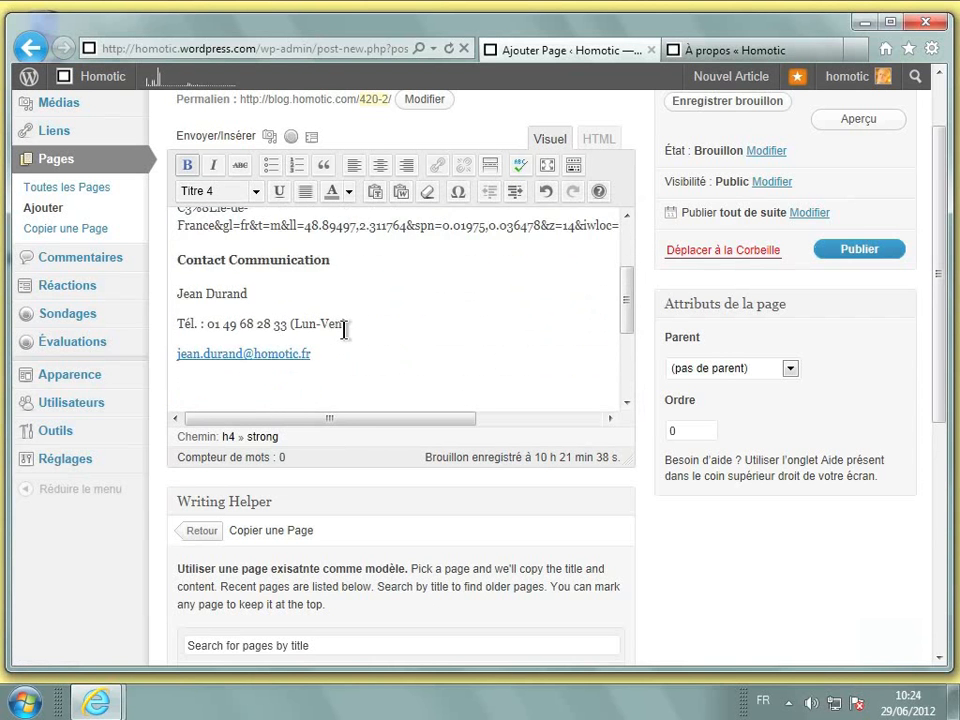
{"action": "scroll", "coordinate": [344, 330], "scroll_direction": "down", "scroll_amount": 1}
{"action": "scroll", "coordinate": [344, 330], "scroll_direction": "down", "scroll_amount": 4}
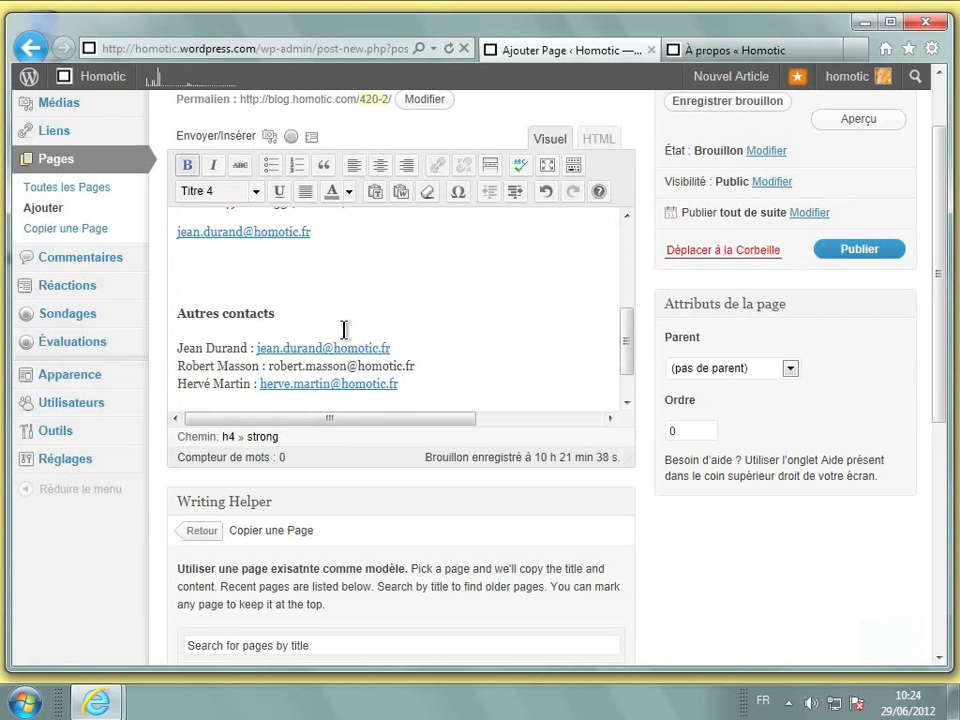
{"action": "left_click", "coordinate": [855, 257]}
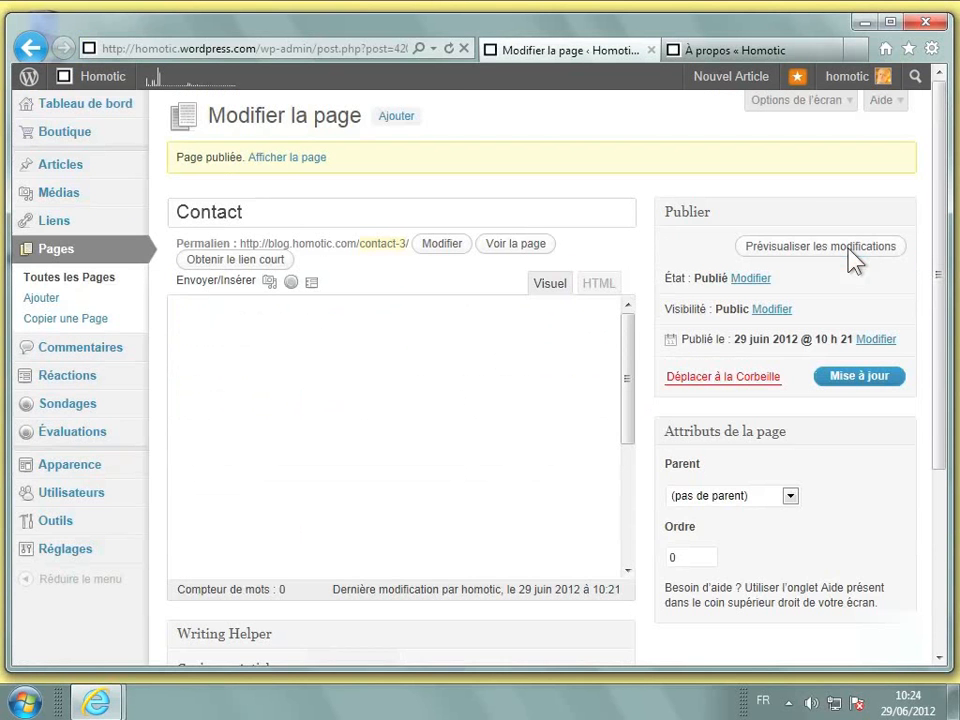
Step: Return to the live blog and reload it to check whether its navigation menu includes the Contact page
{"action": "left_click", "coordinate": [752, 52]}
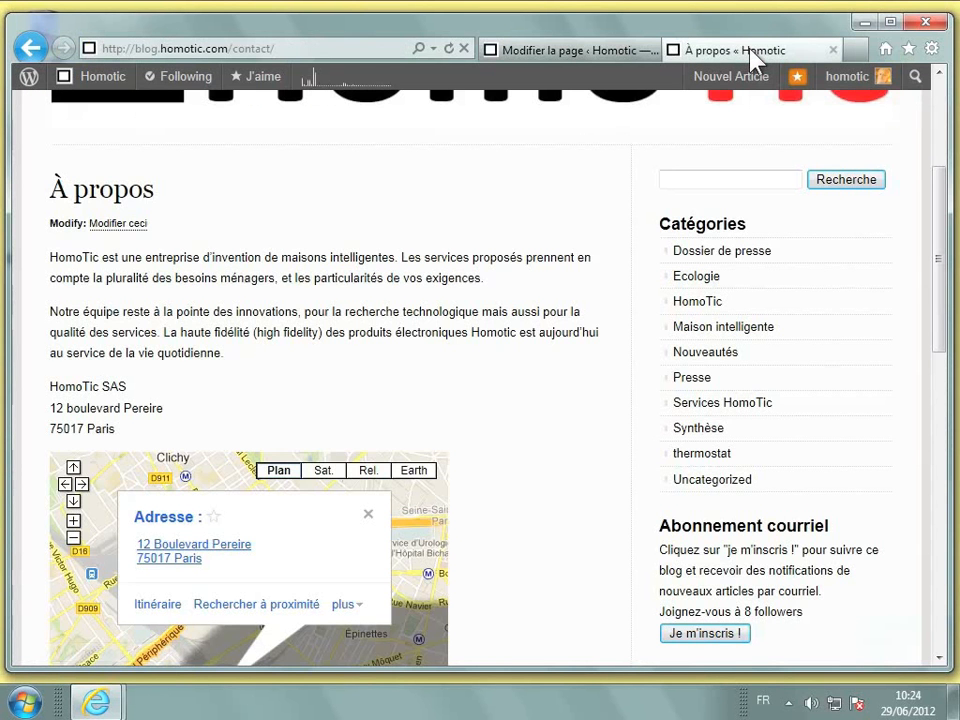
{"action": "scroll", "coordinate": [533, 160], "scroll_direction": "up", "scroll_amount": 3}
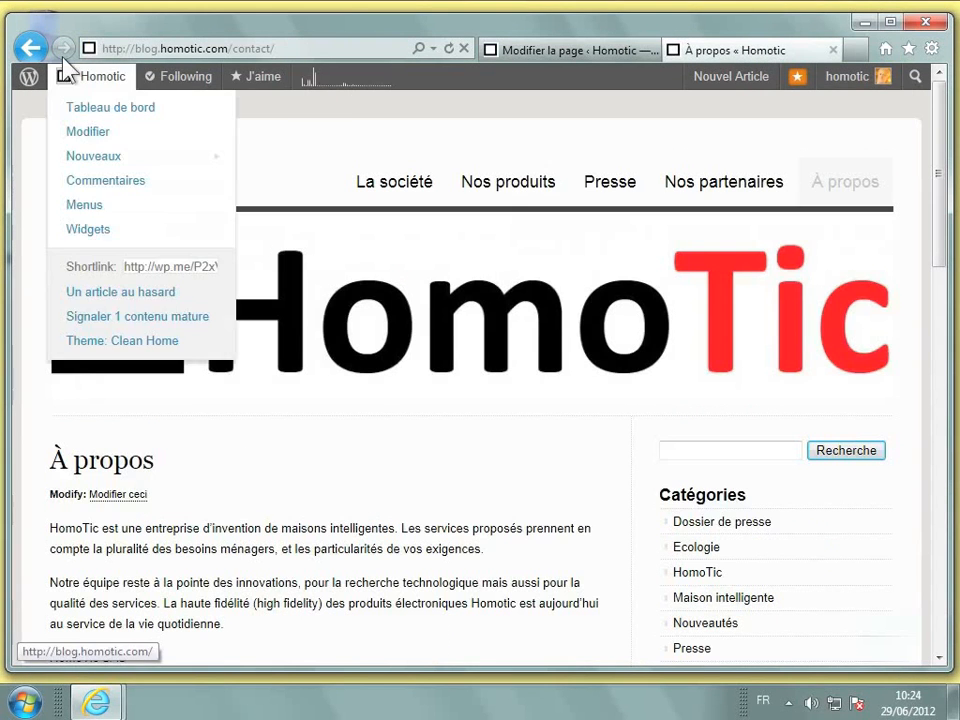
{"action": "left_click", "coordinate": [448, 48]}
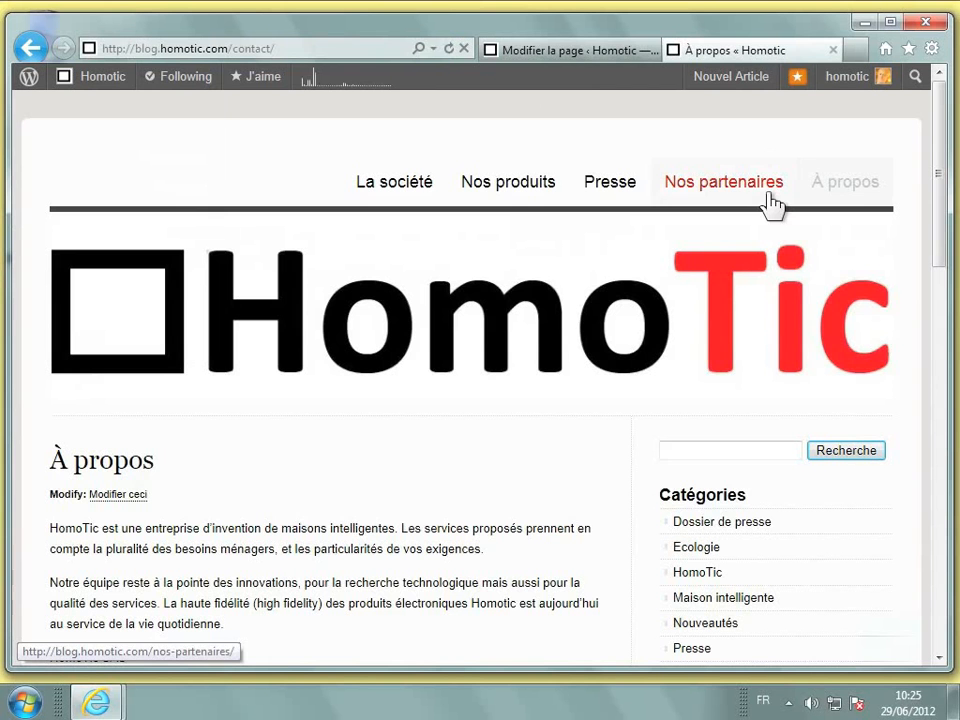
Step: Go back to the site administration and open the navigation menu management page
{"action": "left_click", "coordinate": [567, 55]}
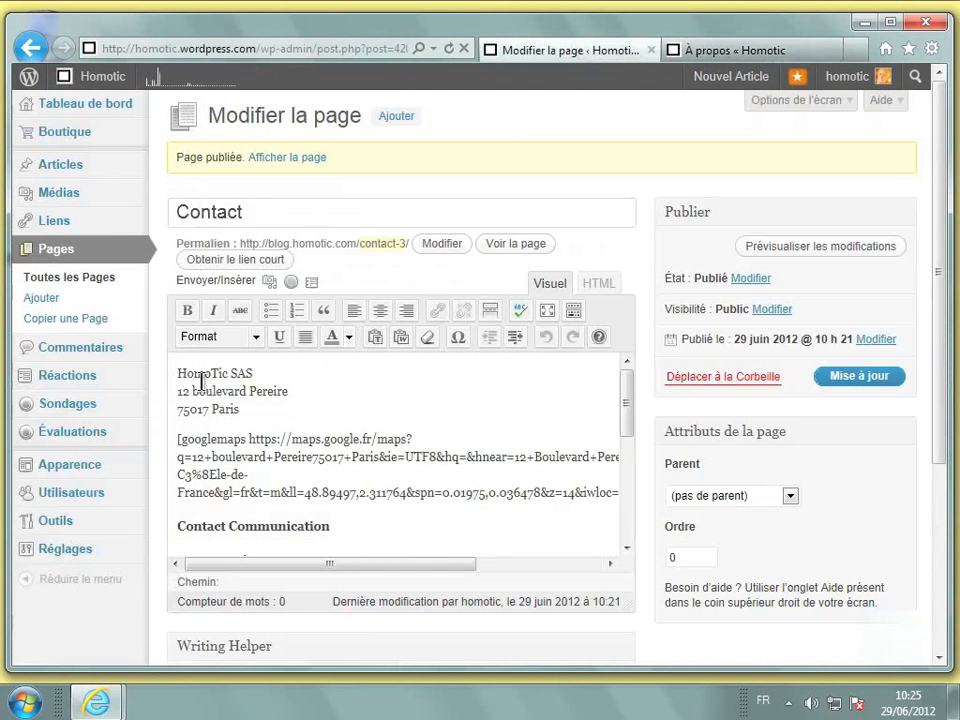
{"action": "mouse_move", "coordinate": [100, 466]}
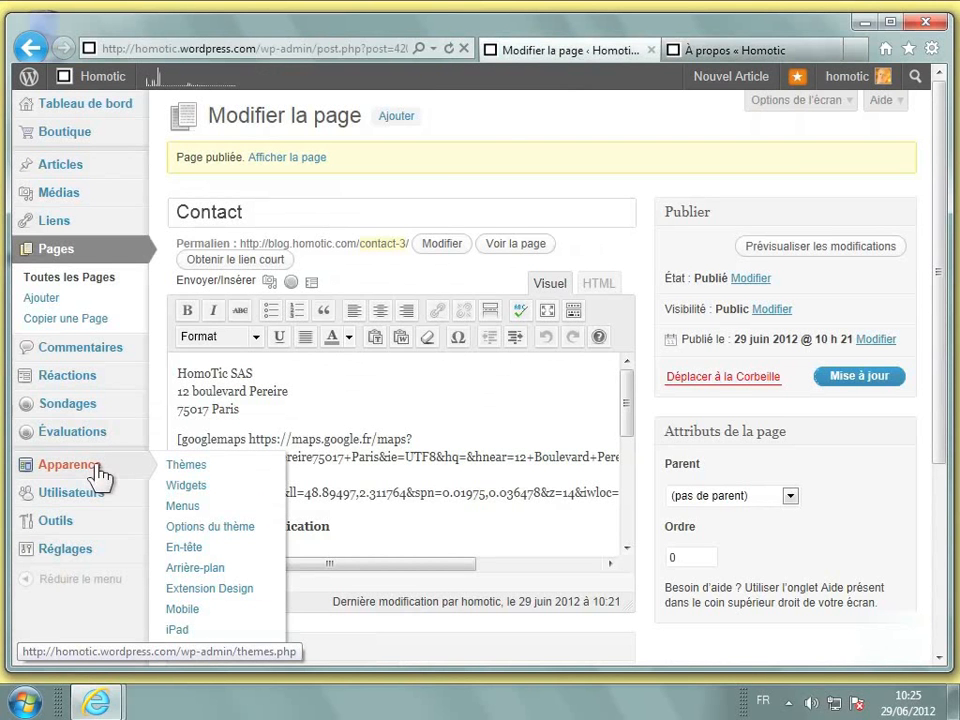
{"action": "left_click", "coordinate": [185, 508]}
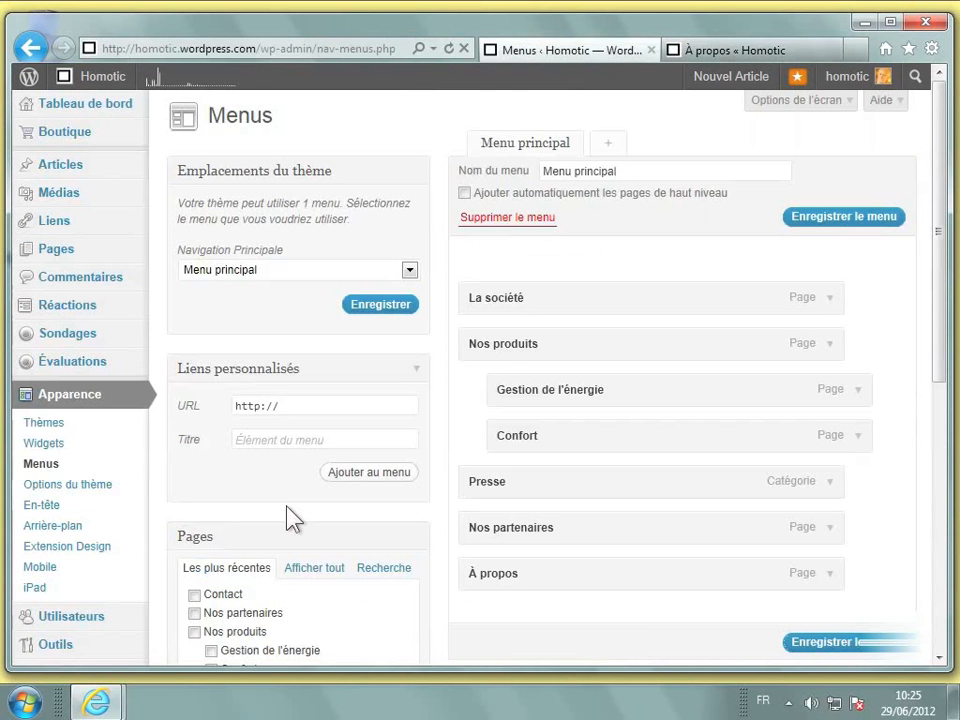
Step: Add the Contact page to the "Menu principal" navigation menu and save the menu
{"action": "scroll", "coordinate": [287, 508], "scroll_direction": "down", "scroll_amount": 3}
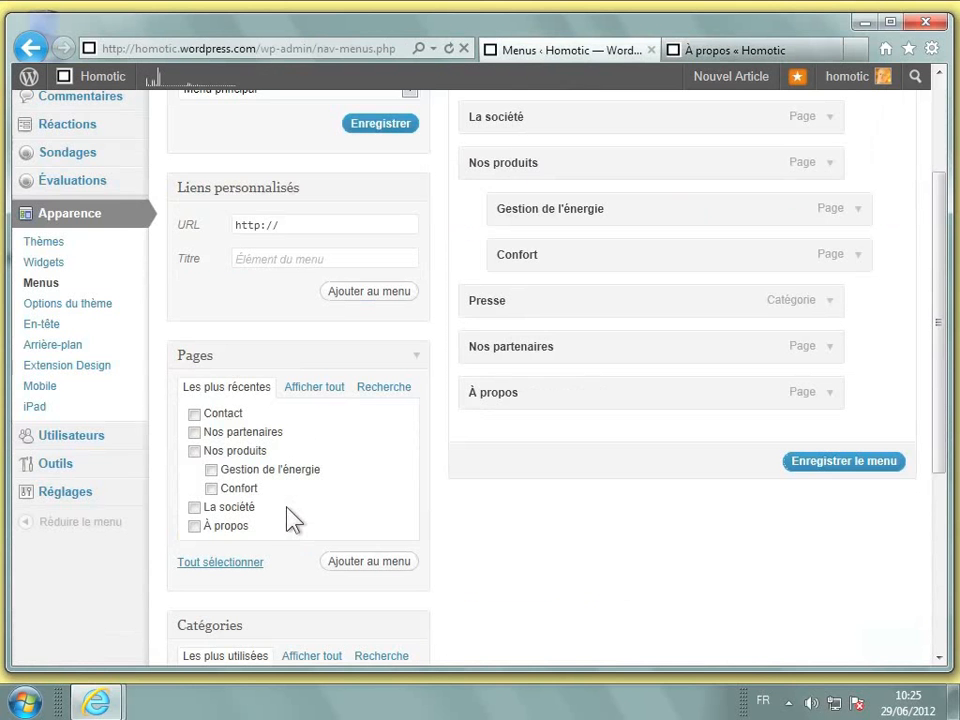
{"action": "left_click", "coordinate": [200, 415]}
{"action": "left_click", "coordinate": [358, 567]}
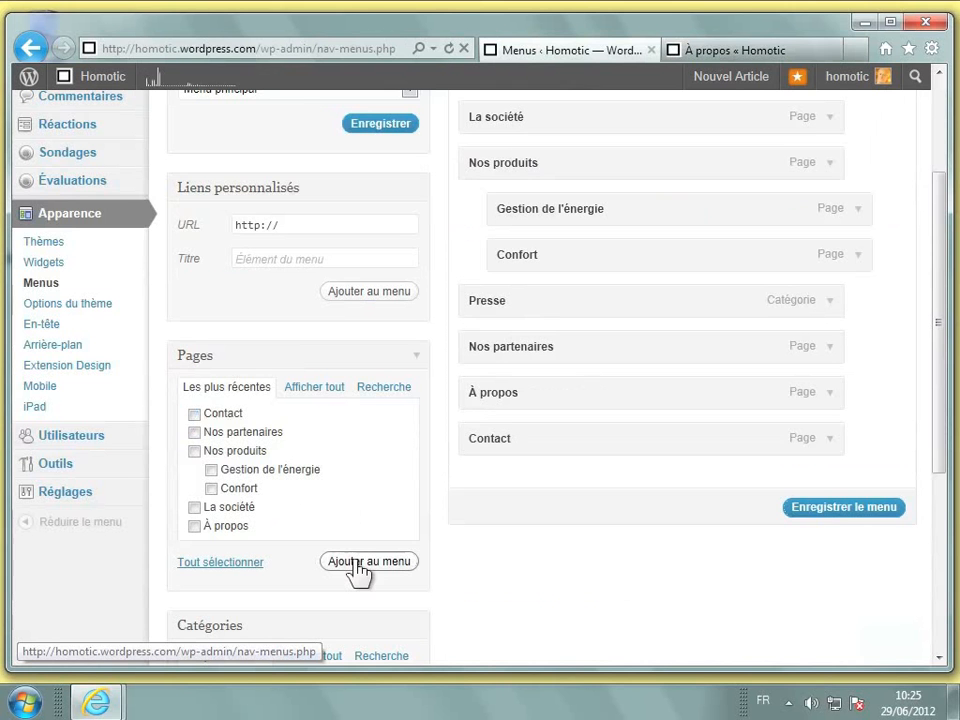
{"action": "left_click", "coordinate": [830, 510]}
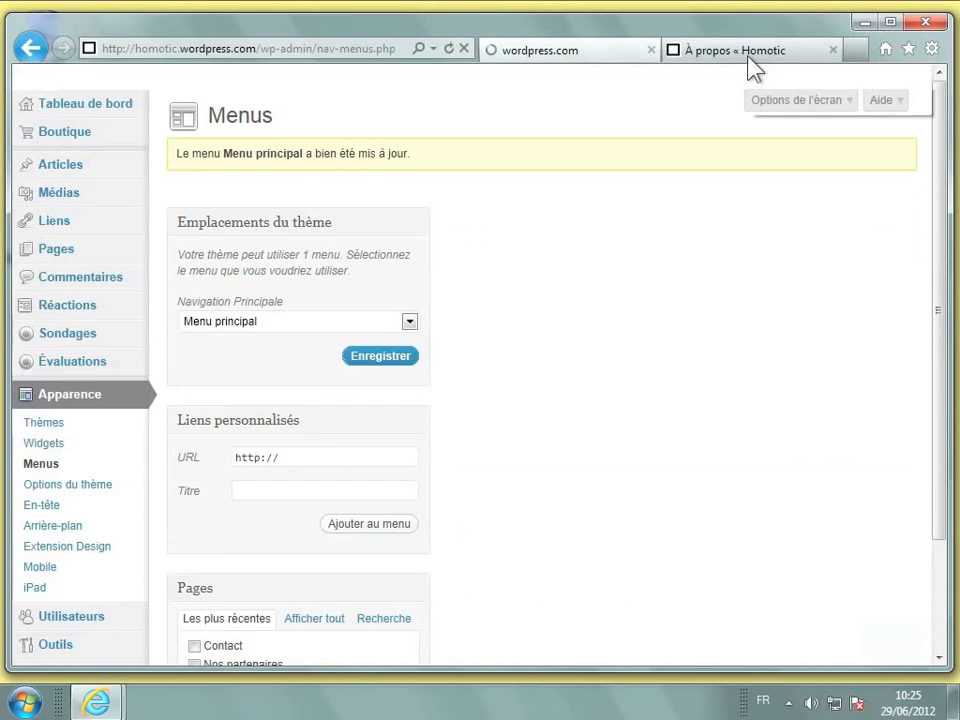
Step: Reload the live blog, open the Contact page from its navigation menu and review the address, map and contact details
{"action": "left_click", "coordinate": [748, 58]}
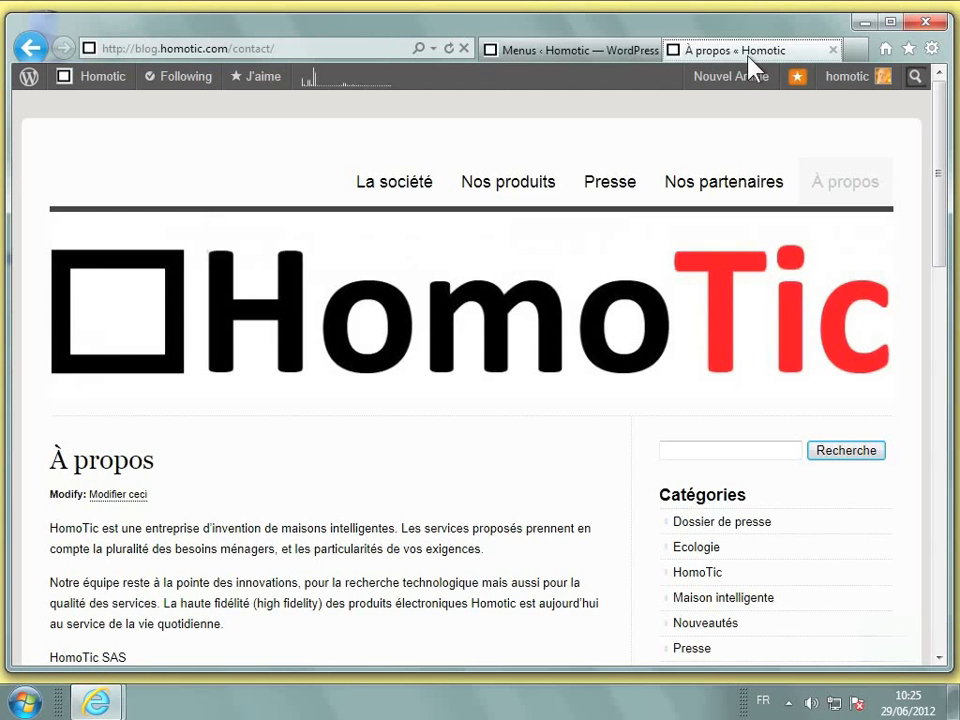
{"action": "left_click", "coordinate": [450, 47]}
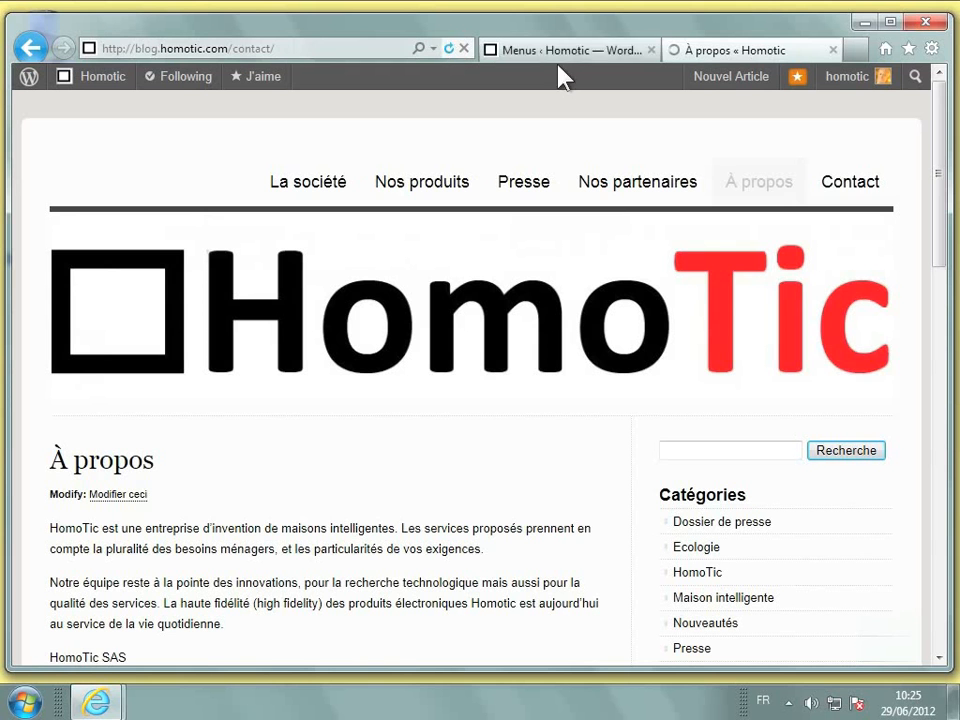
{"action": "left_click", "coordinate": [852, 190]}
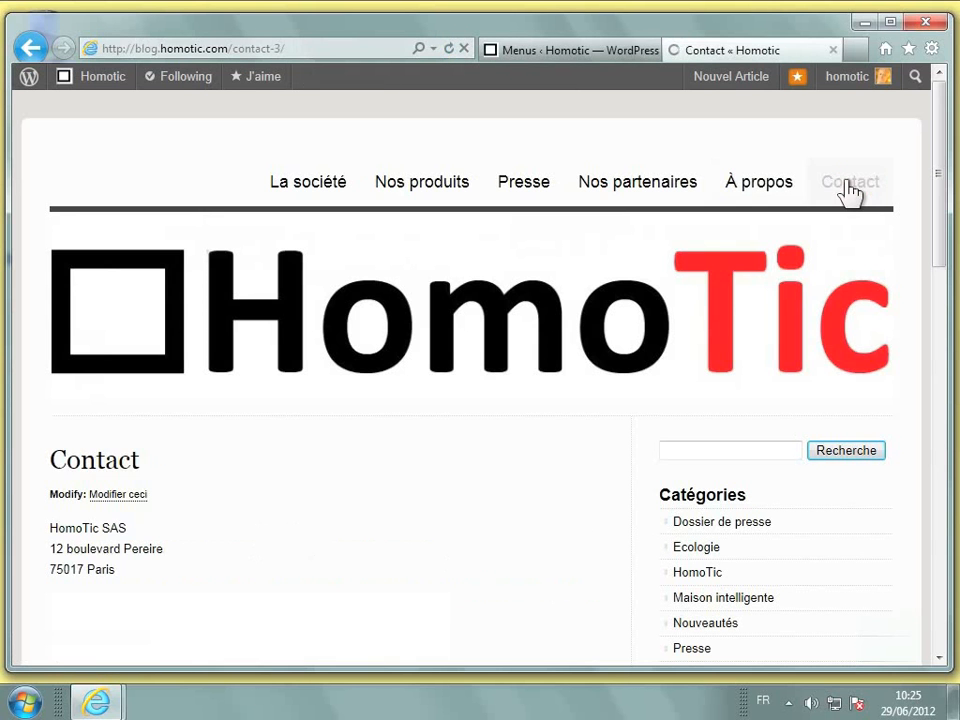
{"action": "scroll", "coordinate": [418, 365], "scroll_direction": "down", "scroll_amount": 1}
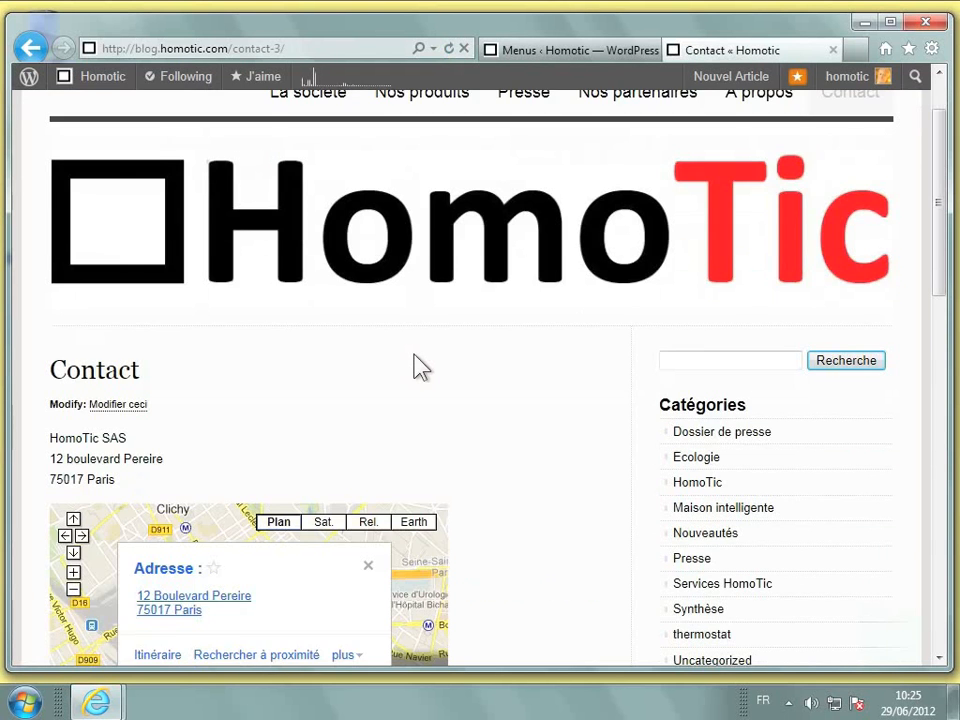
{"action": "scroll", "coordinate": [420, 366], "scroll_direction": "down", "scroll_amount": 1}
{"action": "scroll", "coordinate": [418, 365], "scroll_direction": "down", "scroll_amount": 1}
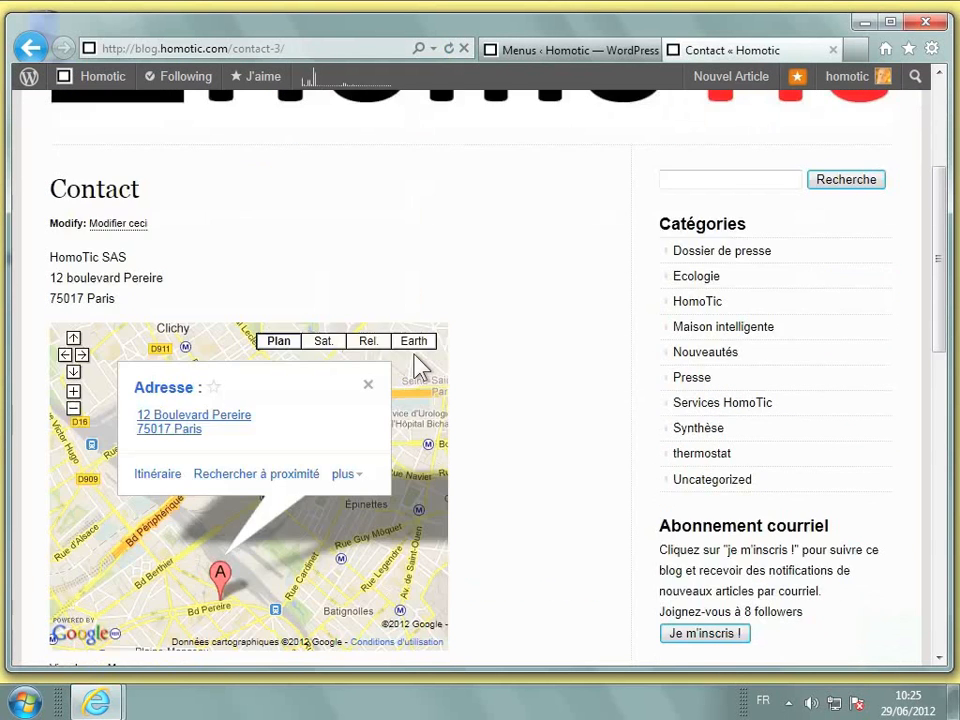
{"action": "scroll", "coordinate": [420, 366], "scroll_direction": "down", "scroll_amount": 4}
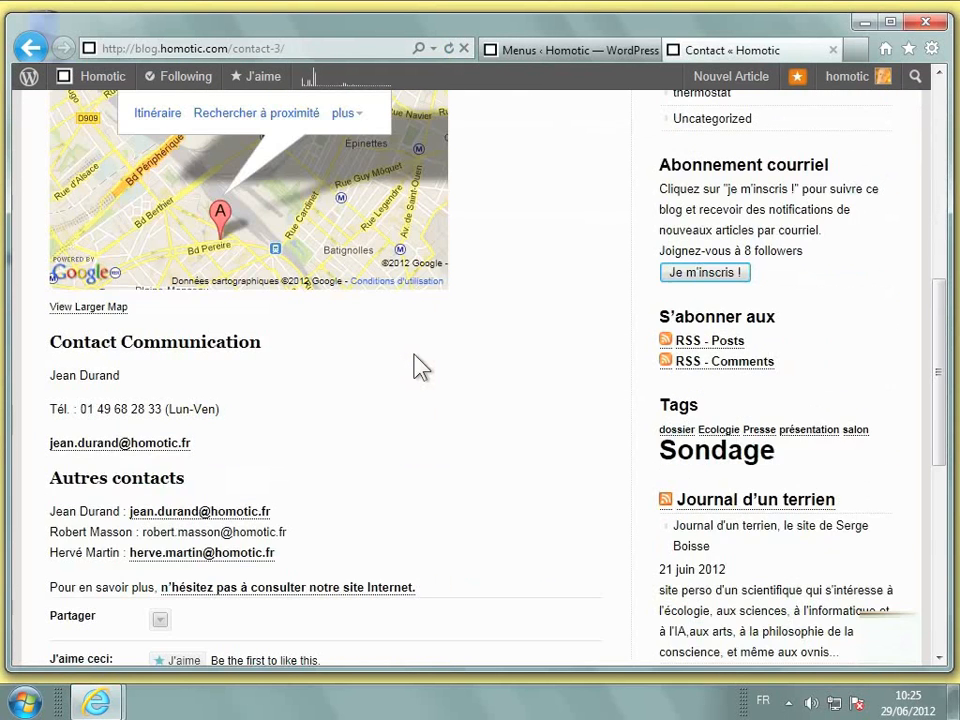